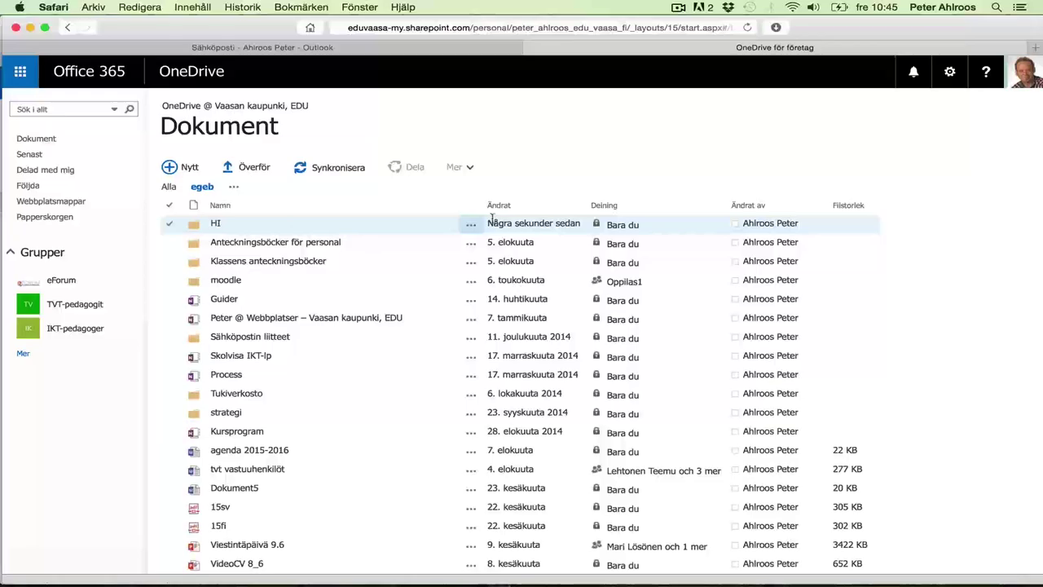
Invite Oppilas8 to the HI folder with Kan visa permission, then open the invitation email
{"action": "left_click", "coordinate": [597, 227]}
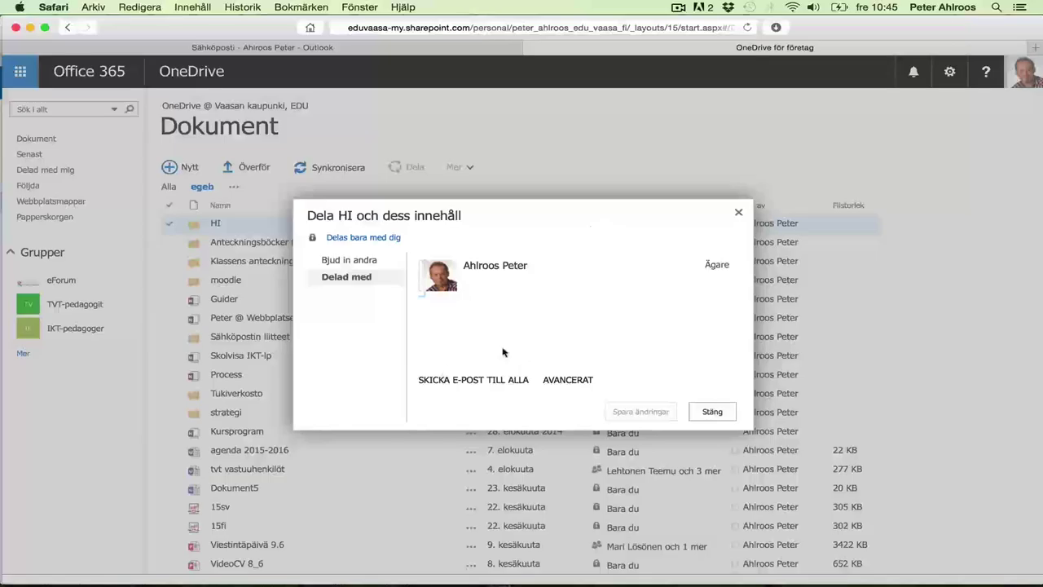
{"action": "left_click", "coordinate": [358, 261]}
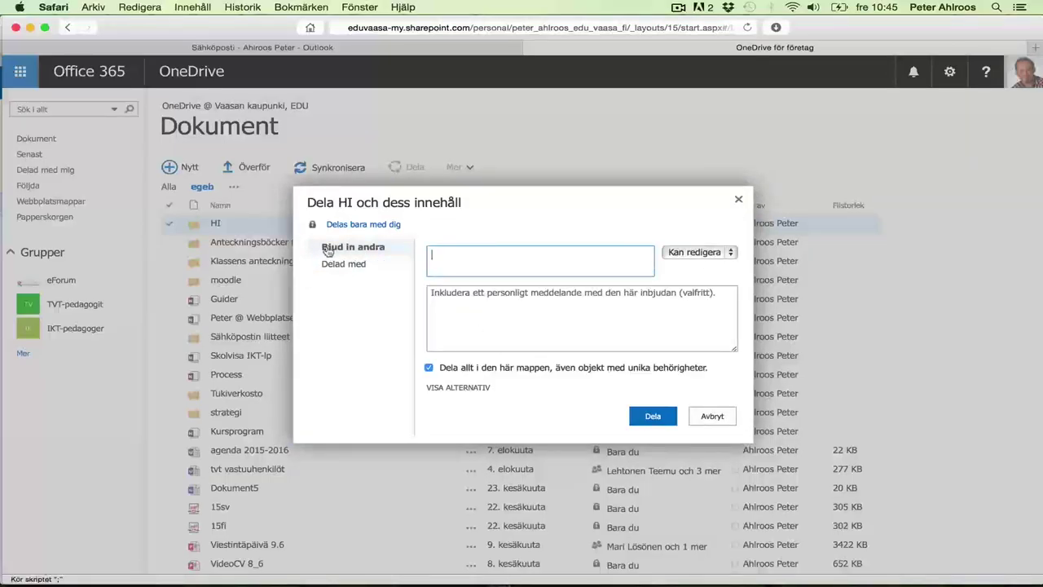
{"action": "left_click", "coordinate": [484, 271]}
{"action": "type", "text": "oppilas"}
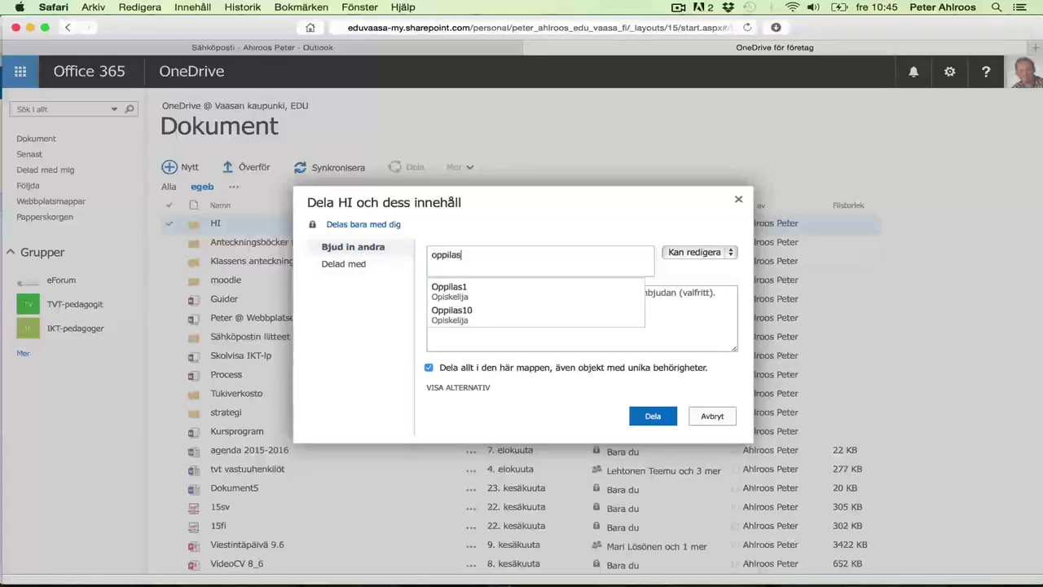
{"action": "type", "text": "8"}
{"action": "left_click", "coordinate": [450, 291]}
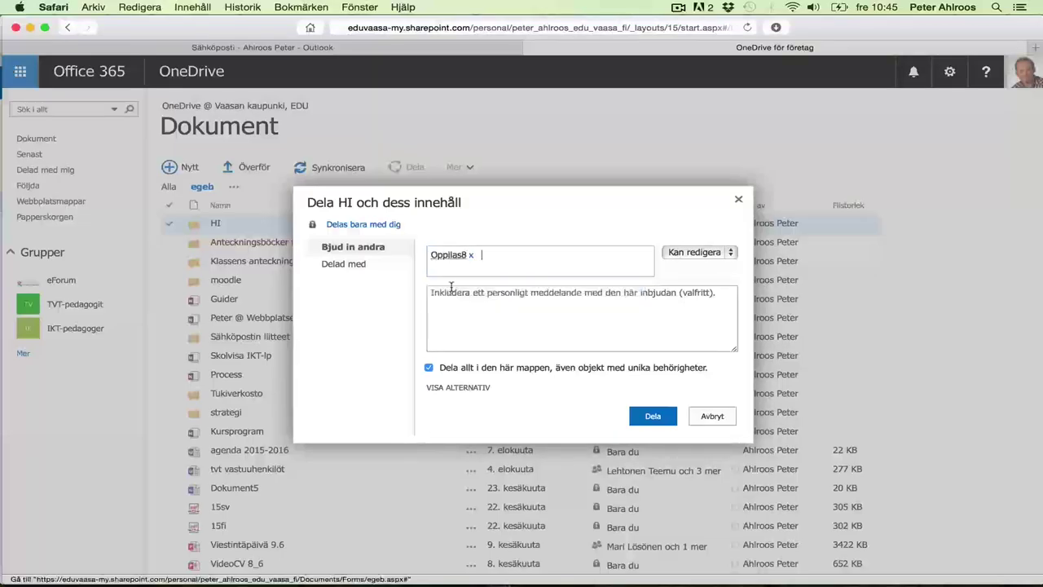
{"action": "left_click", "coordinate": [503, 270]}
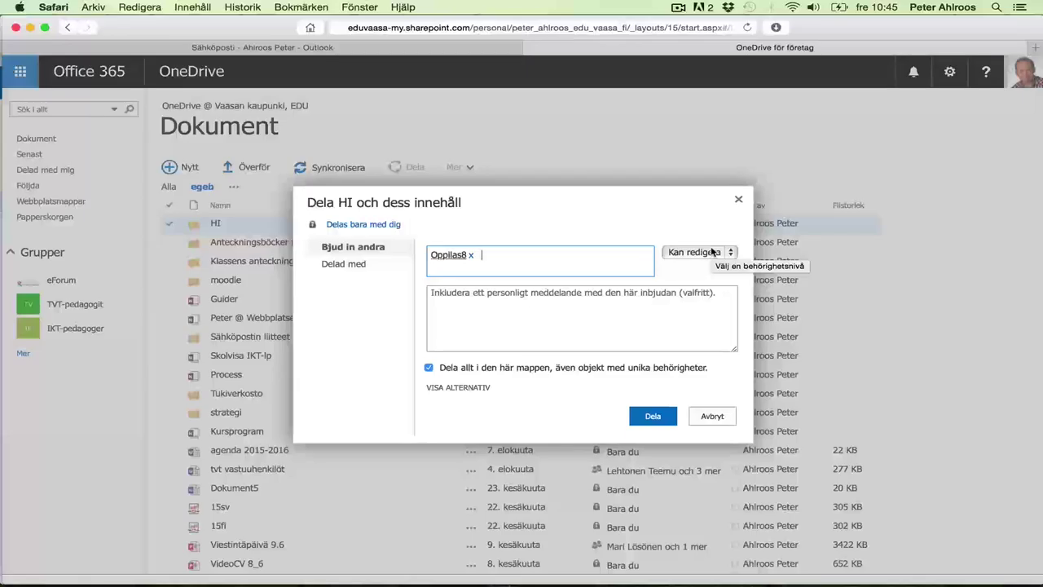
{"action": "left_click", "coordinate": [713, 251]}
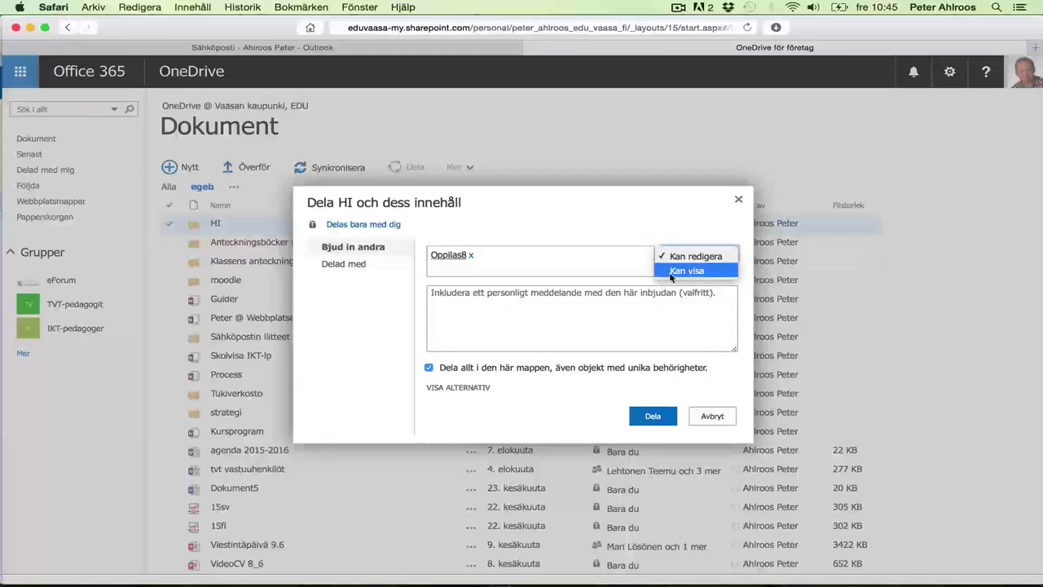
{"action": "left_click", "coordinate": [701, 277]}
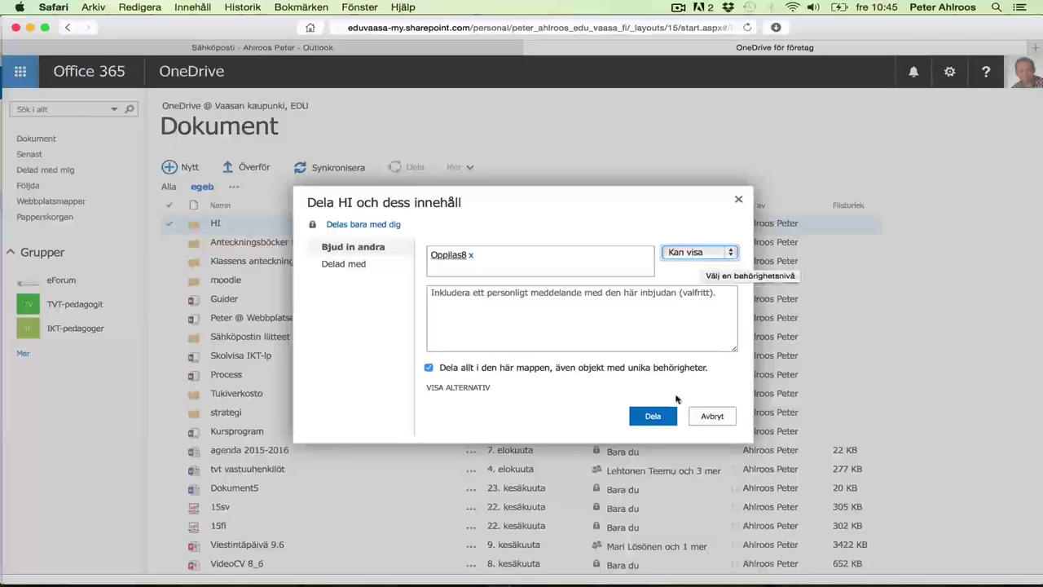
{"action": "left_click", "coordinate": [650, 417]}
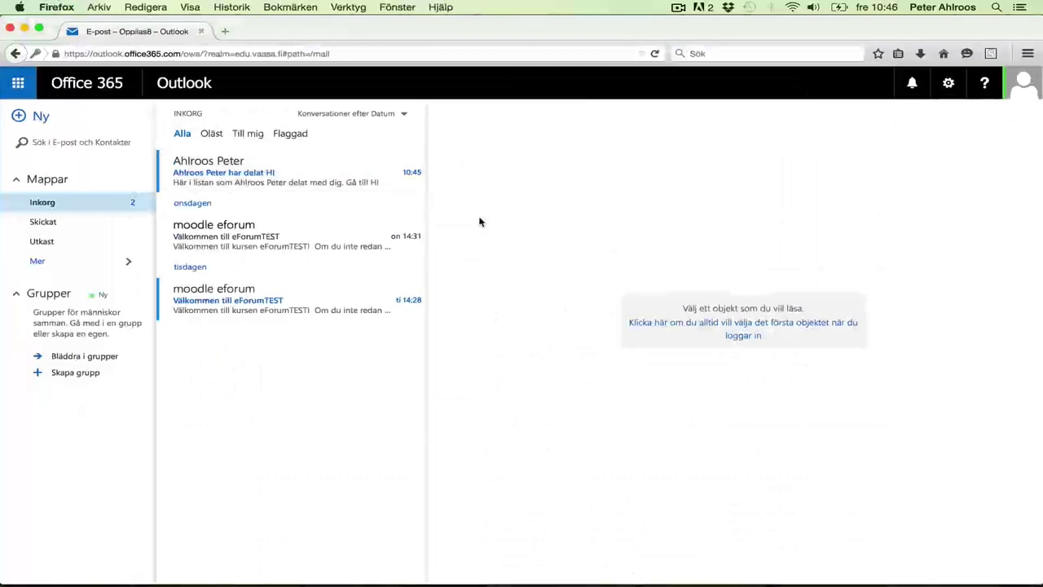
{"action": "left_click", "coordinate": [285, 171]}
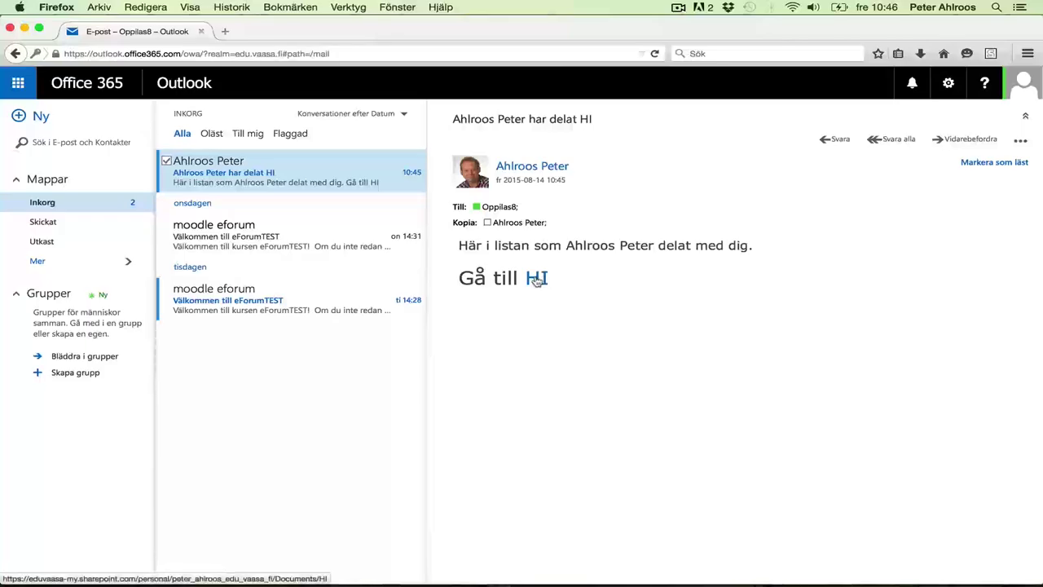
Follow the HI link in the sharing email to open the shared folder
{"action": "left_click", "coordinate": [536, 279]}
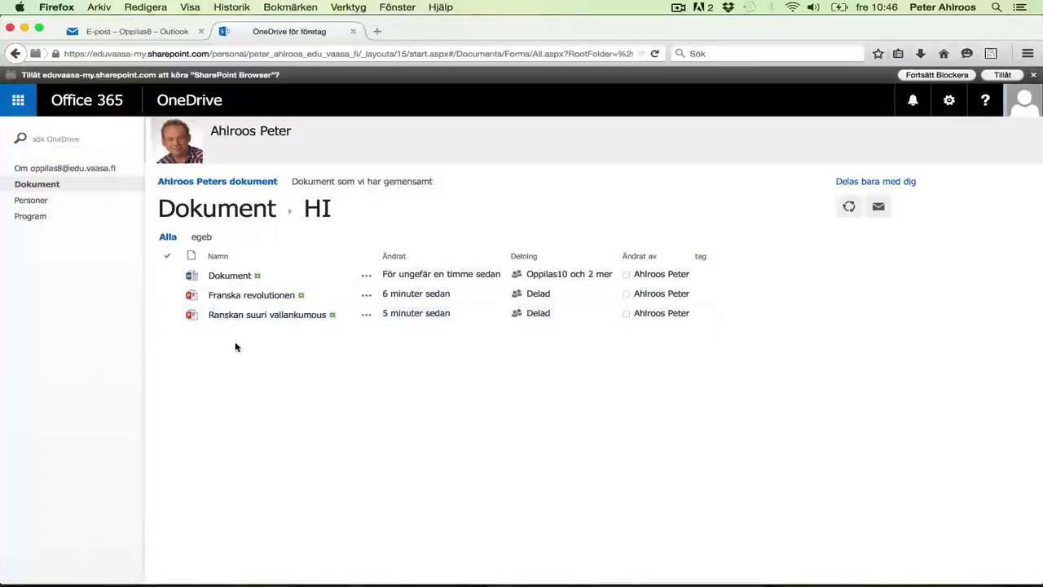
Open Franska revolutionen and download it to open with Microsoft PowerPoint
{"action": "left_click", "coordinate": [245, 296]}
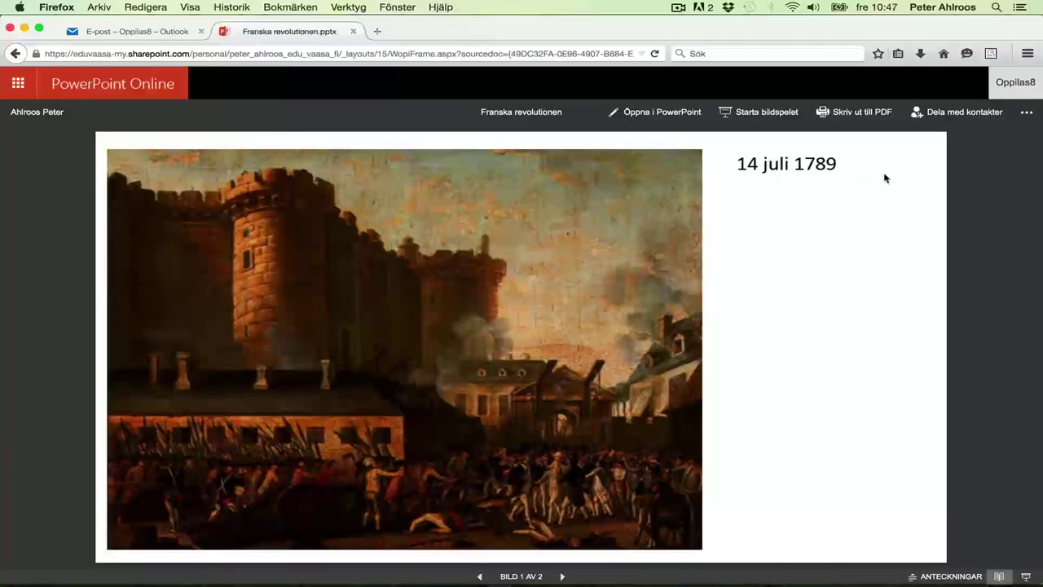
{"action": "left_click", "coordinate": [1030, 113]}
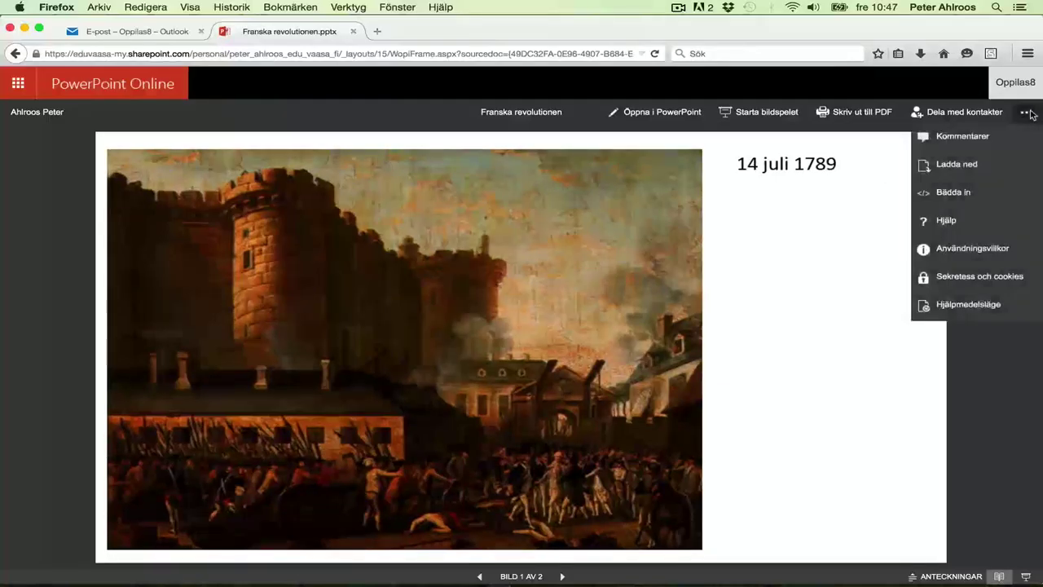
{"action": "left_click", "coordinate": [956, 165]}
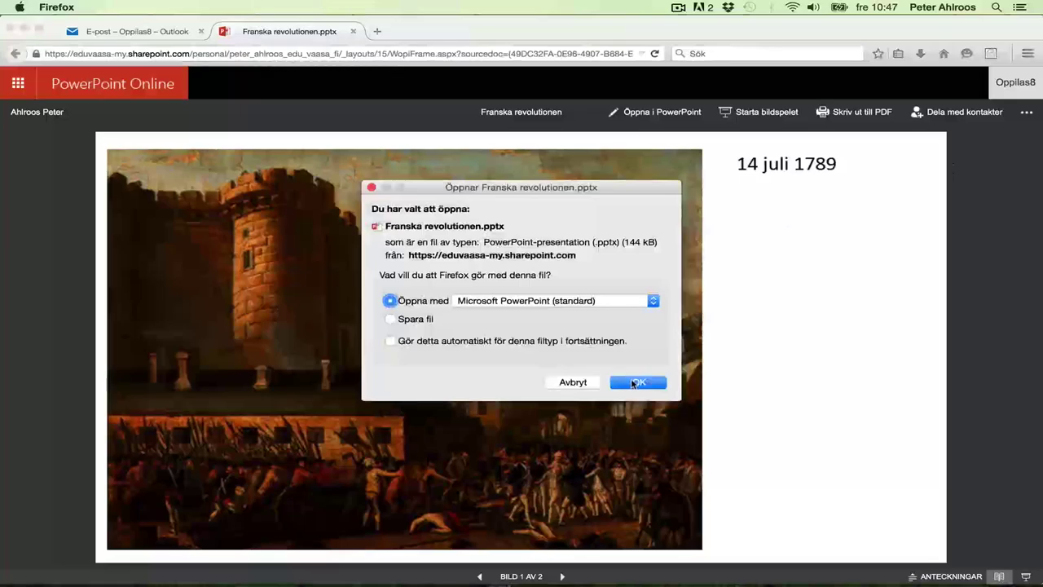
{"action": "left_click", "coordinate": [633, 383]}
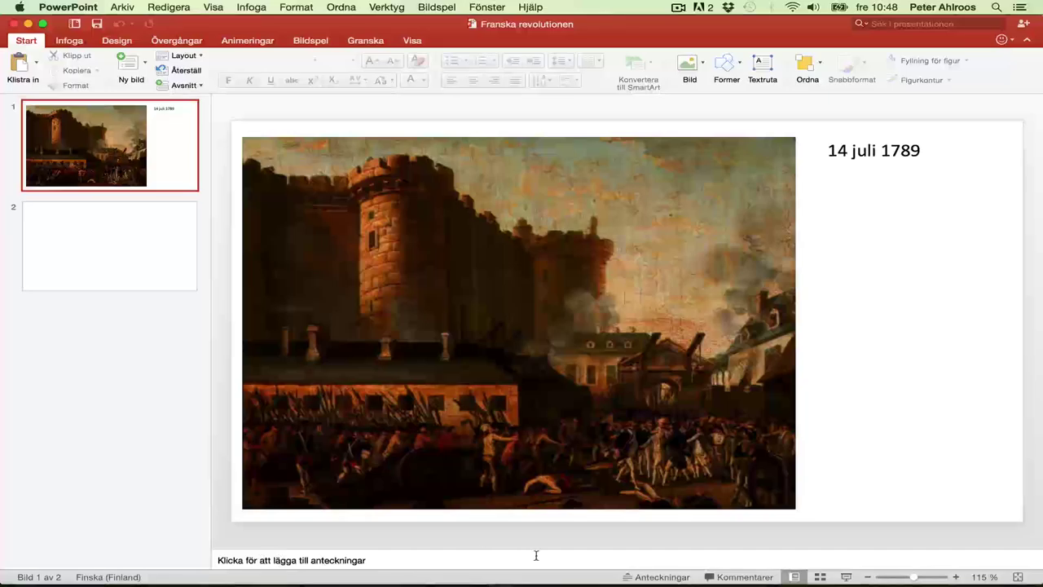
Add the speaker note 'Stormingen av Bastiljen' to slide 1 and enlarge the notes pane
{"action": "left_click", "coordinate": [648, 577]}
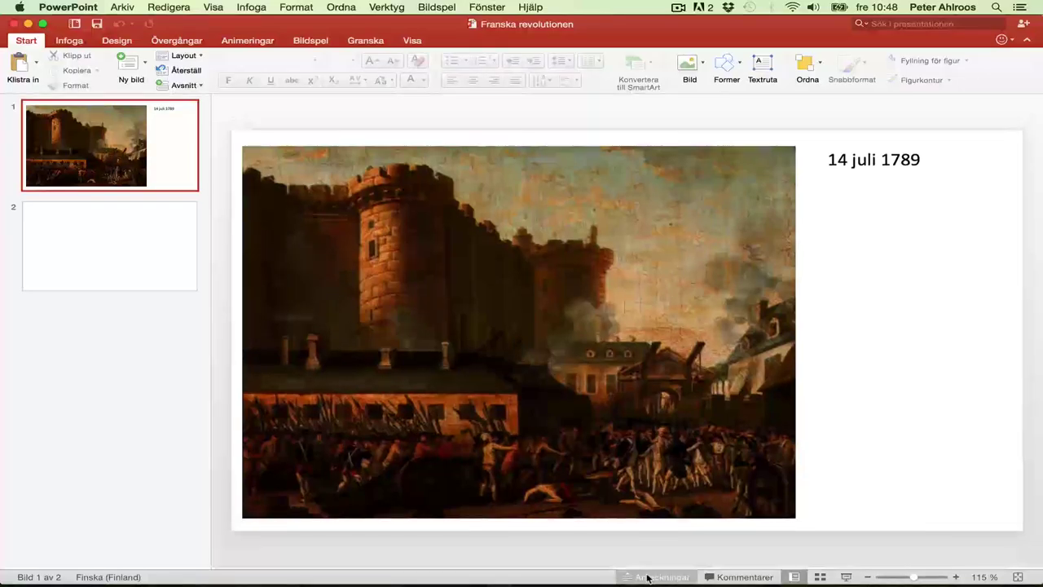
{"action": "left_click", "coordinate": [648, 577]}
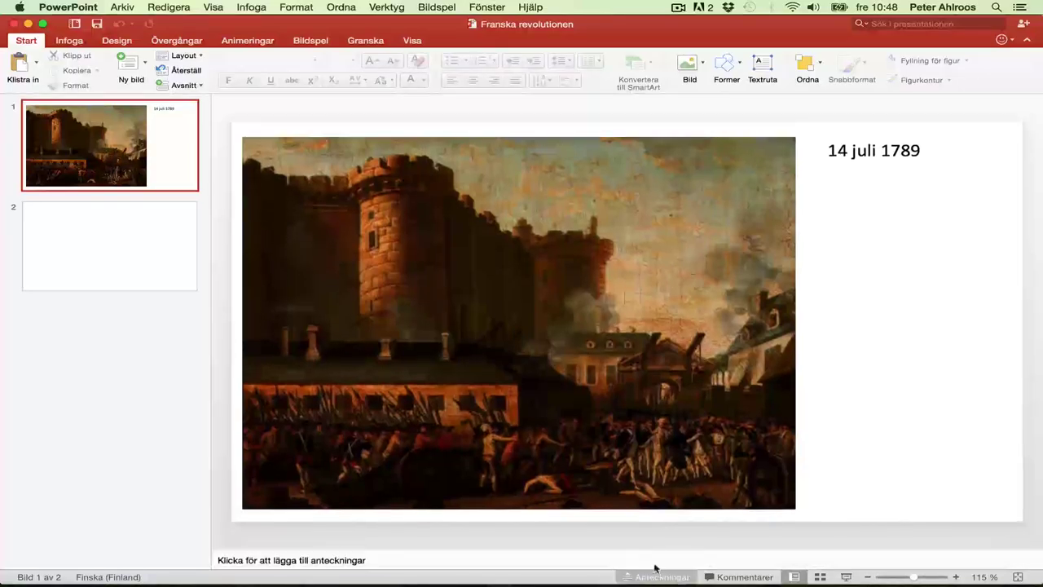
{"action": "left_click", "coordinate": [659, 578]}
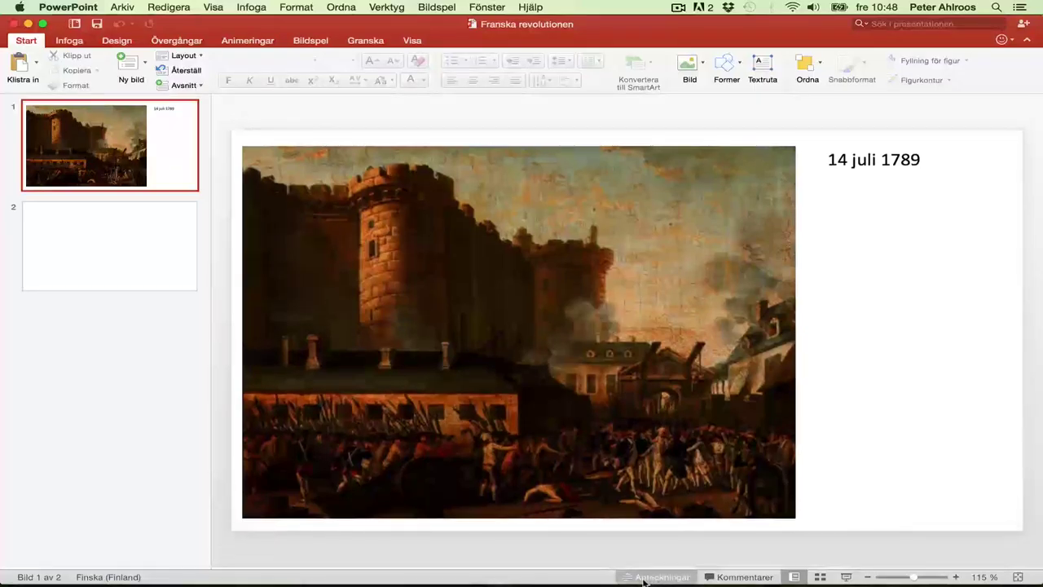
{"action": "left_click", "coordinate": [659, 579]}
{"action": "left_click", "coordinate": [432, 557]}
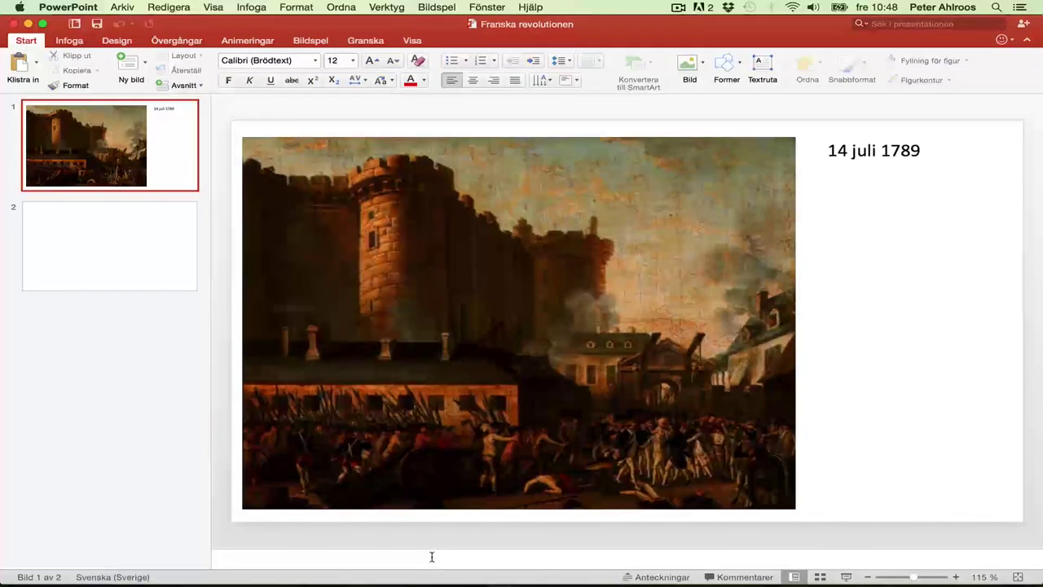
{"action": "type", "text": "Stormingen av Bast"}
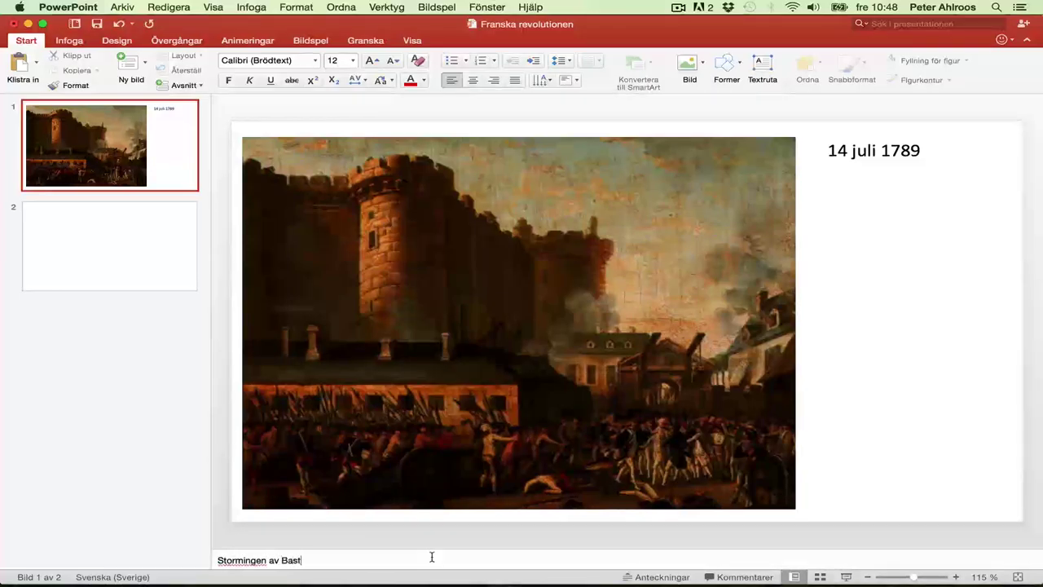
{"action": "type", "text": "iljen"}
{"action": "left_click_drag", "start_coordinate": [430, 549], "coordinate": [429, 388]}
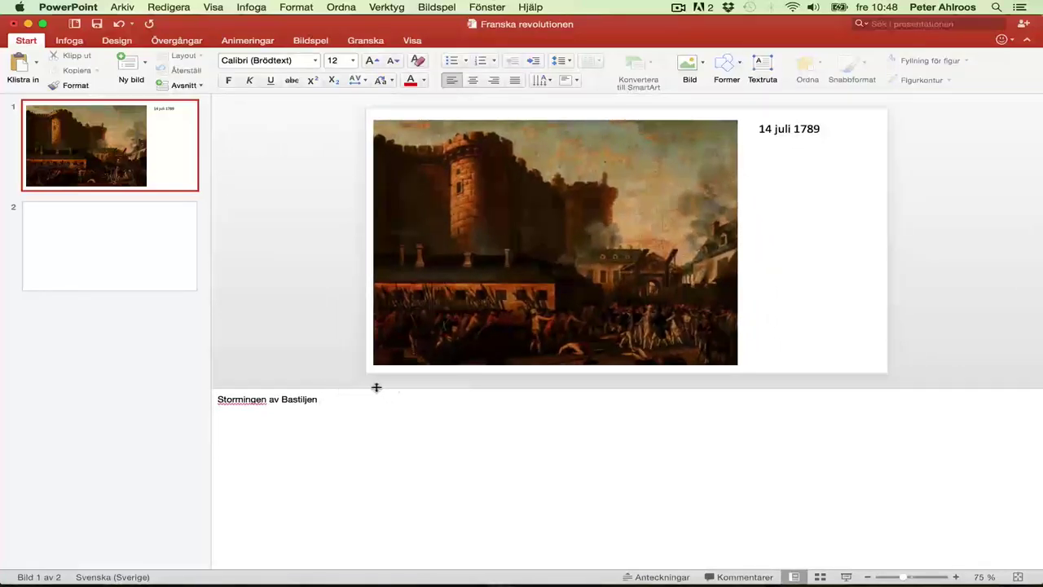
{"action": "key", "text": "Return"}
{"action": "left_click", "coordinate": [69, 41]}
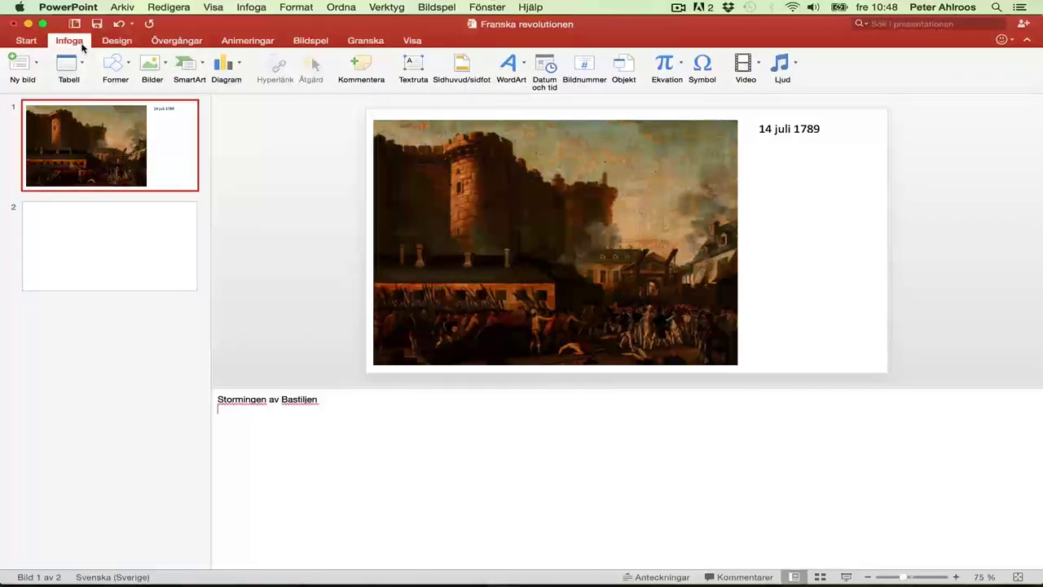
{"action": "left_click", "coordinate": [26, 45]}
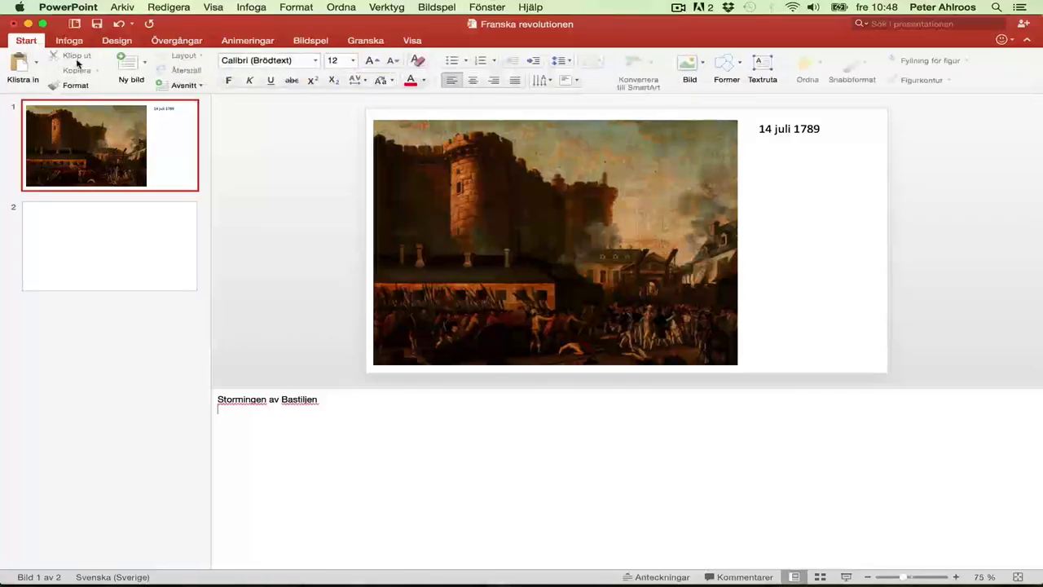
{"action": "left_click", "coordinate": [129, 7]}
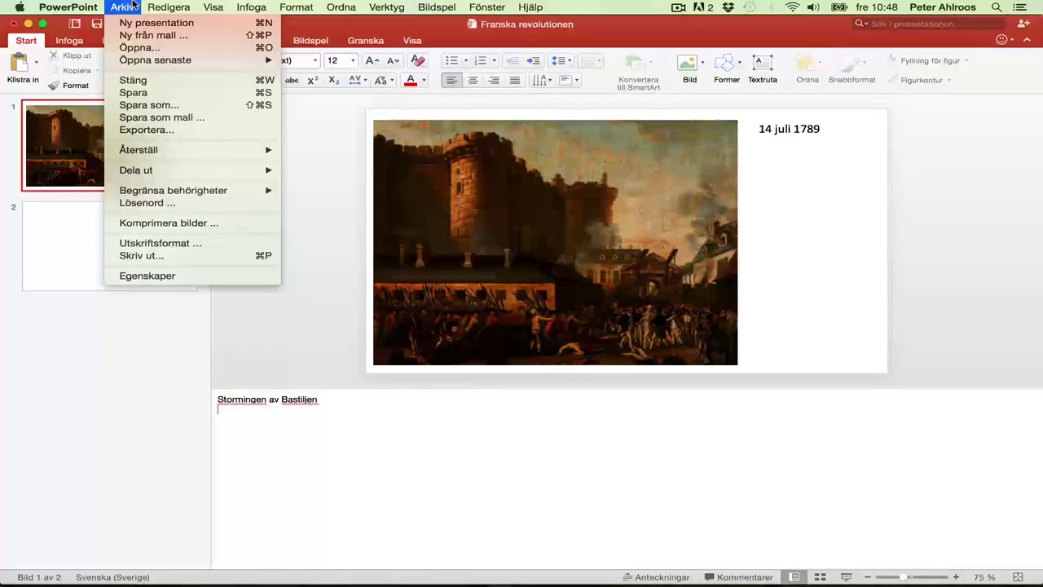
{"action": "left_click", "coordinate": [150, 260]}
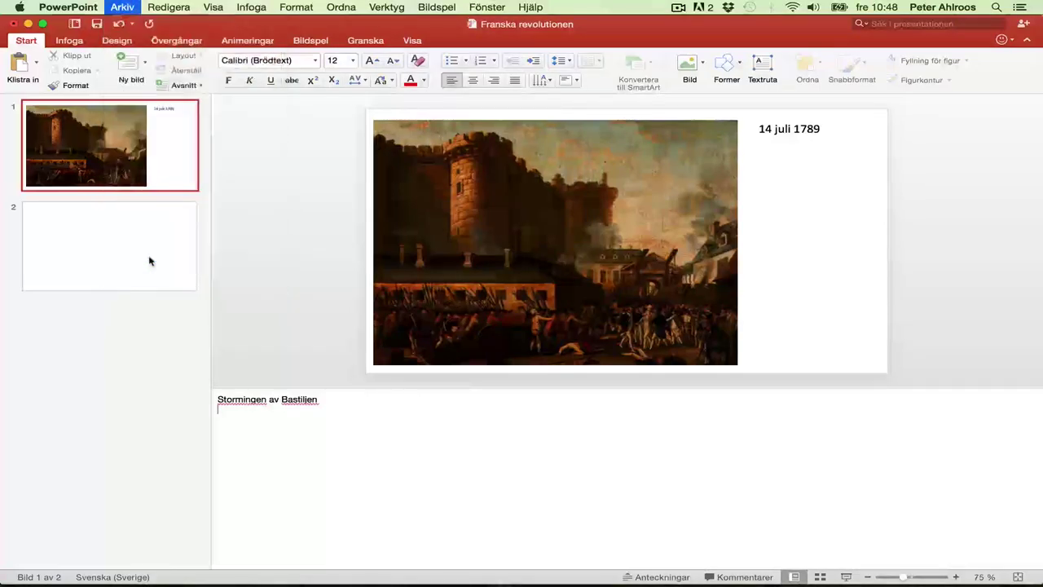
{"action": "key", "text": "Escape"}
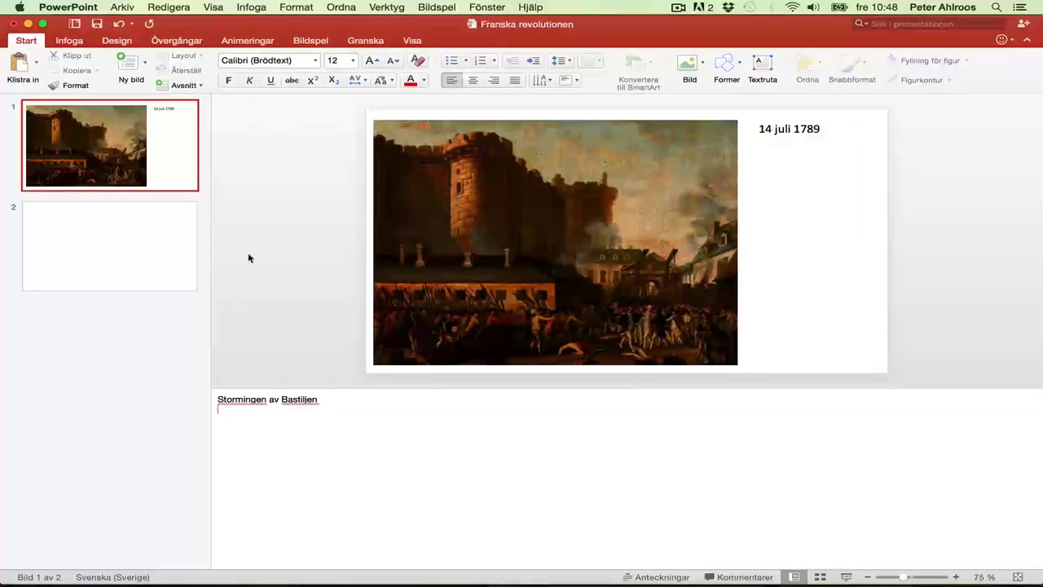
{"action": "left_click", "coordinate": [126, 6]}
Show full print details and set the print layout to Anteckningar (notes pages)
{"action": "left_click", "coordinate": [163, 257]}
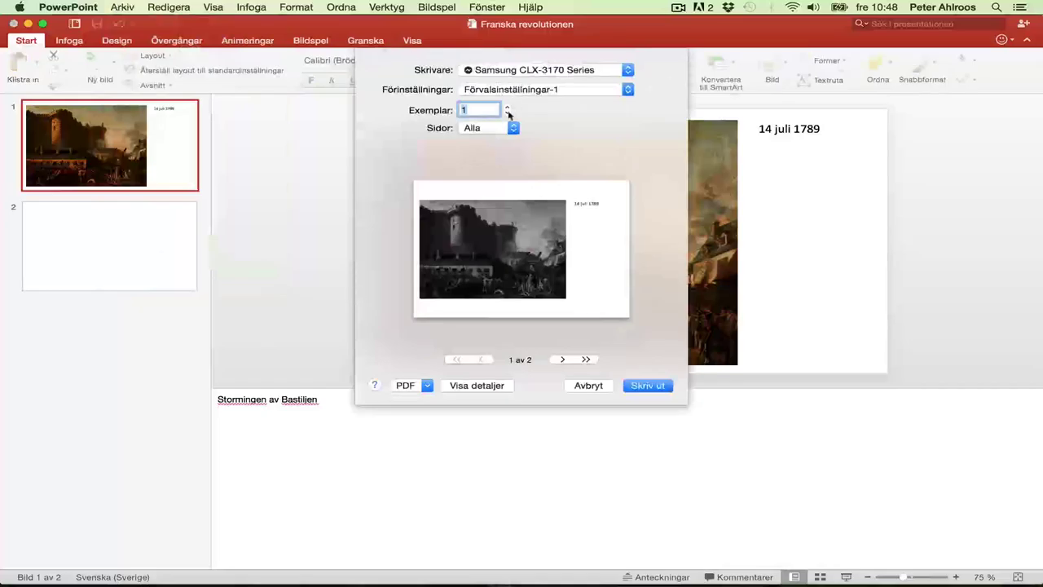
{"action": "left_click", "coordinate": [478, 386]}
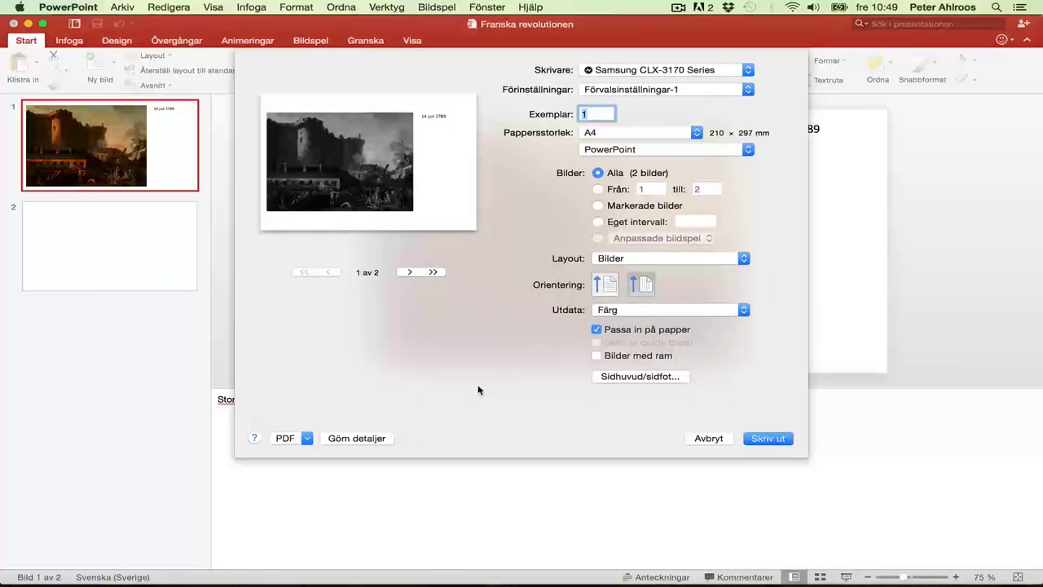
{"action": "left_click", "coordinate": [629, 259]}
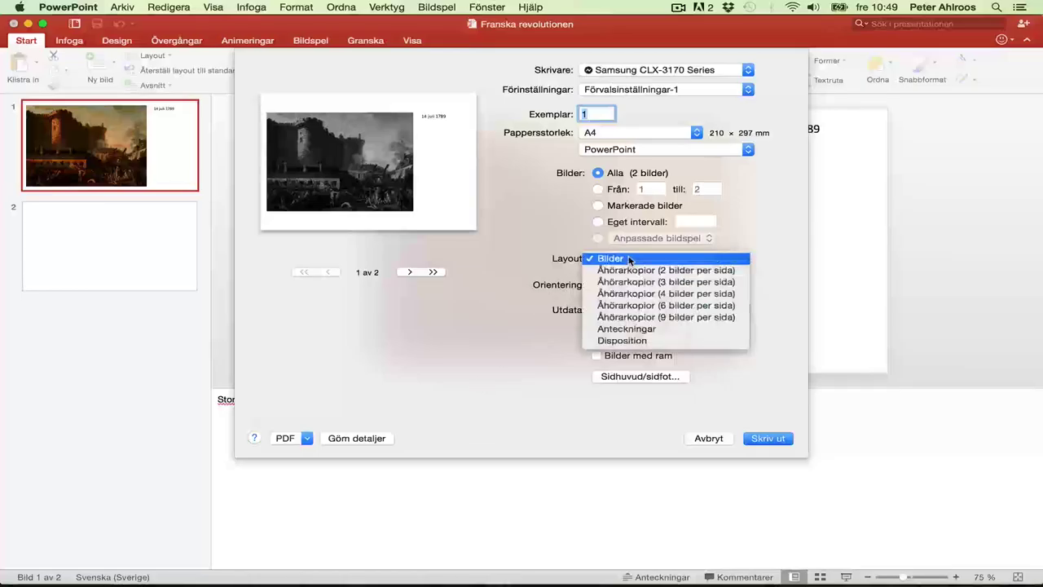
{"action": "left_click", "coordinate": [638, 329]}
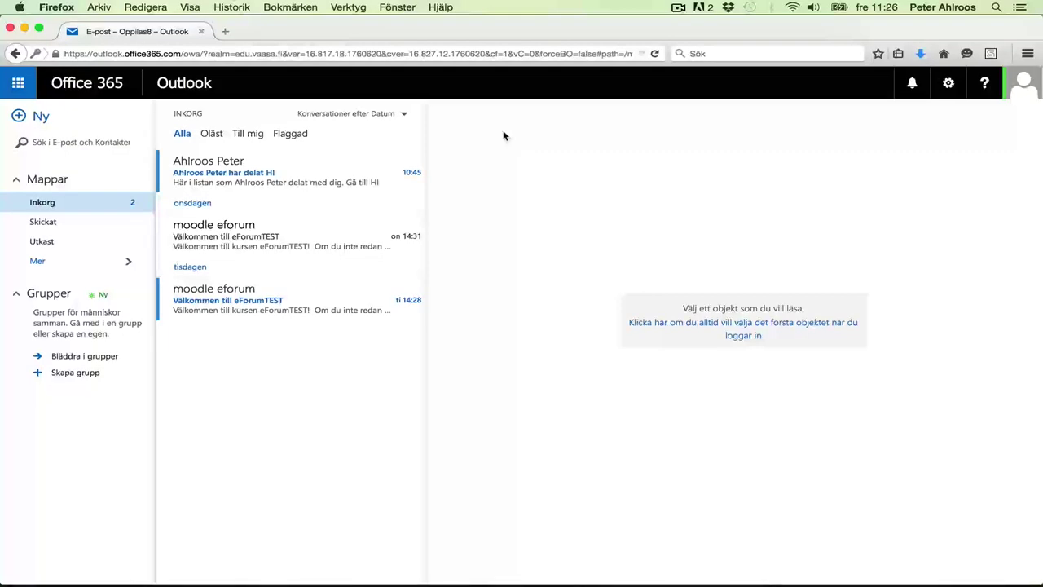
Upload the Franska revolutionen presentation to the student's own OneDrive files
{"action": "left_click", "coordinate": [18, 82]}
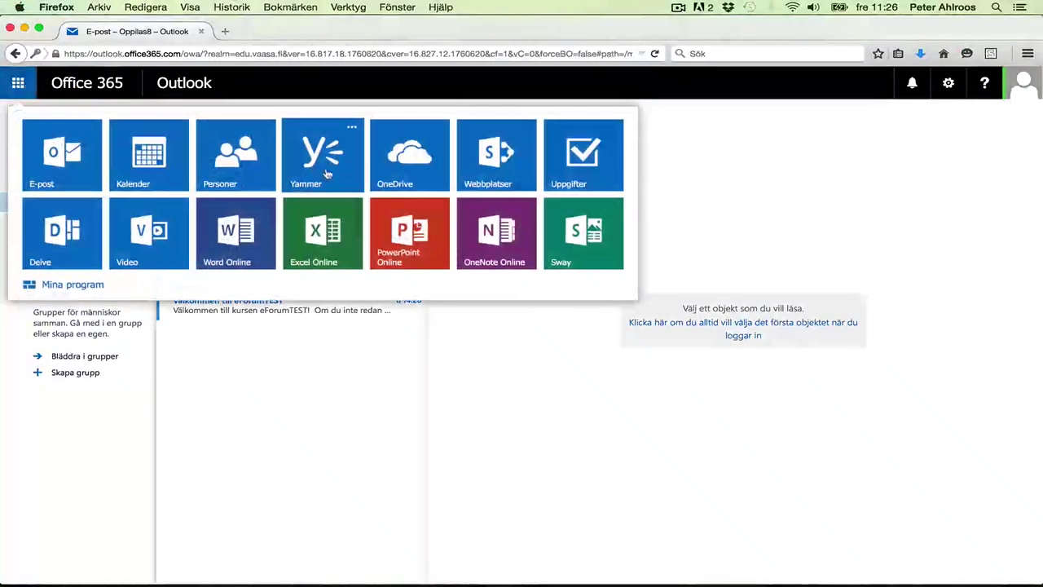
{"action": "left_click", "coordinate": [411, 162]}
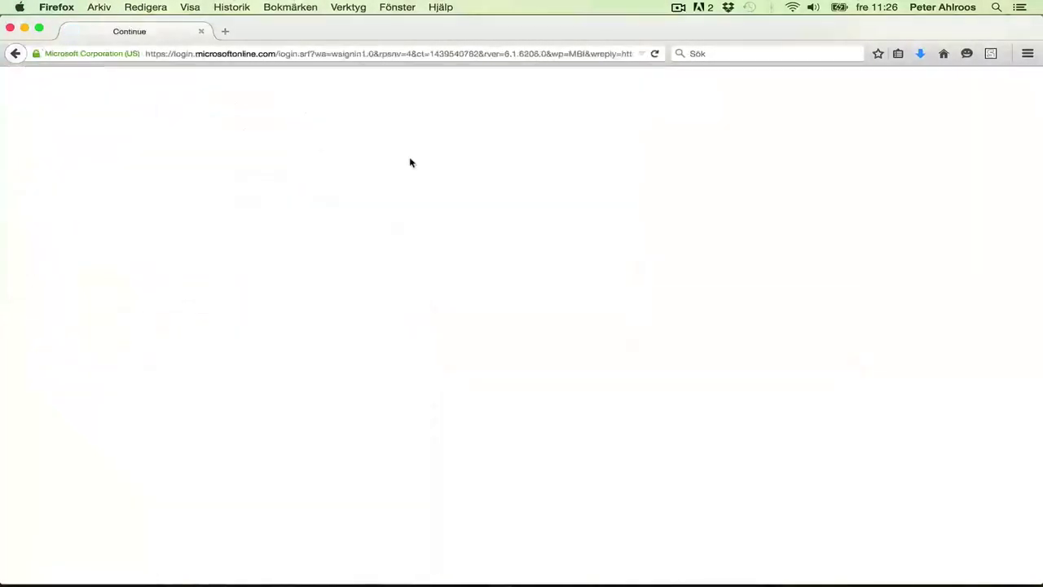
{"action": "left_click", "coordinate": [242, 221]}
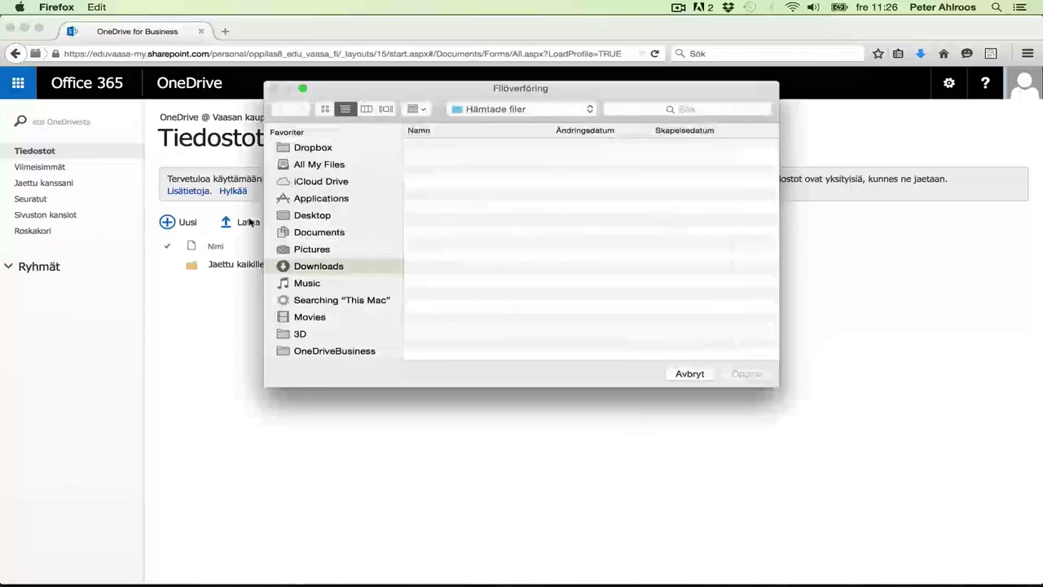
{"action": "double_click", "coordinate": [456, 172]}
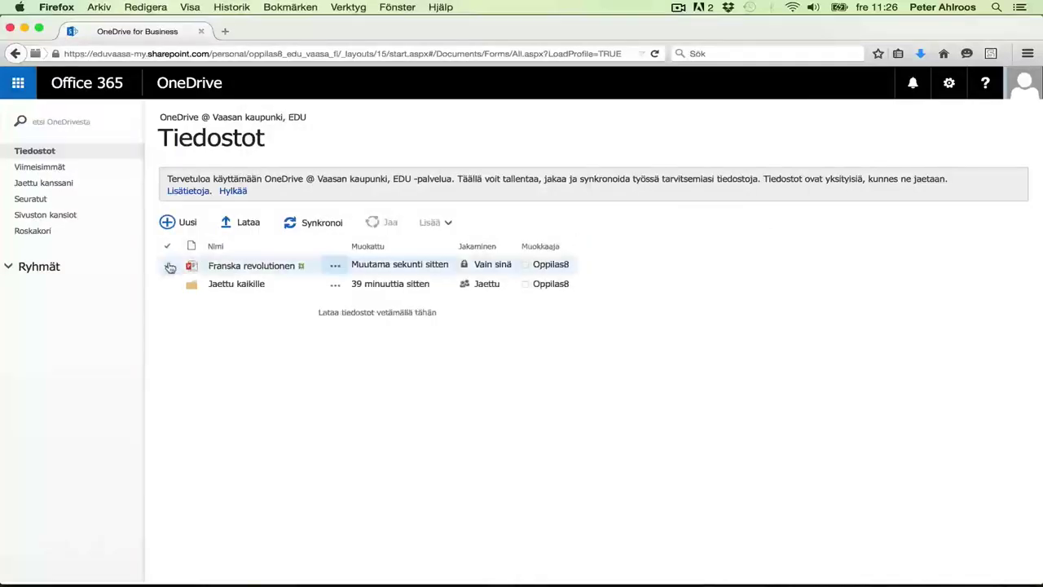
Open the uploaded Franska revolutionen for editing in PowerPoint Online
{"action": "left_click", "coordinate": [255, 266]}
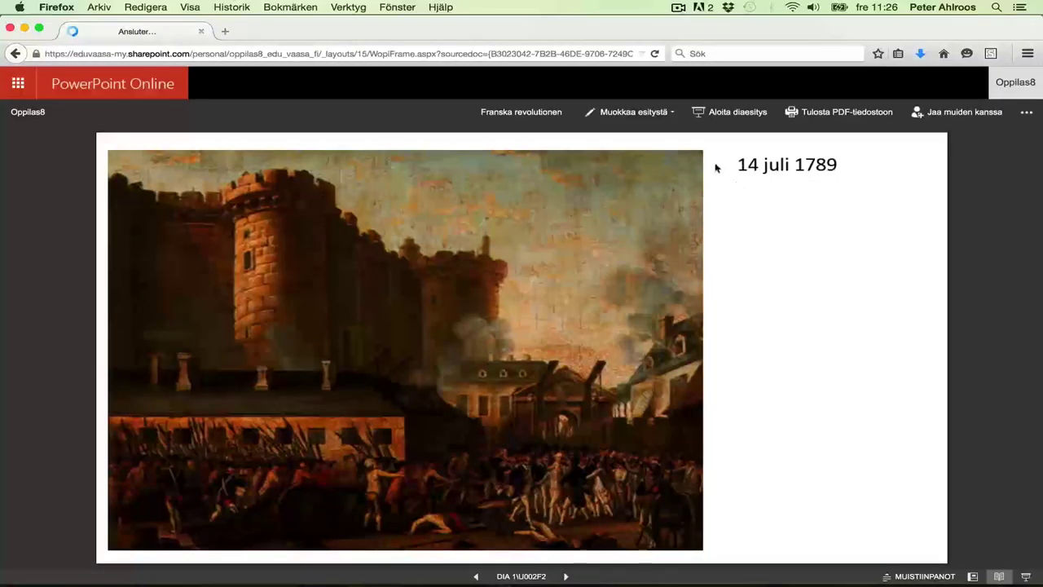
{"action": "left_click", "coordinate": [620, 113]}
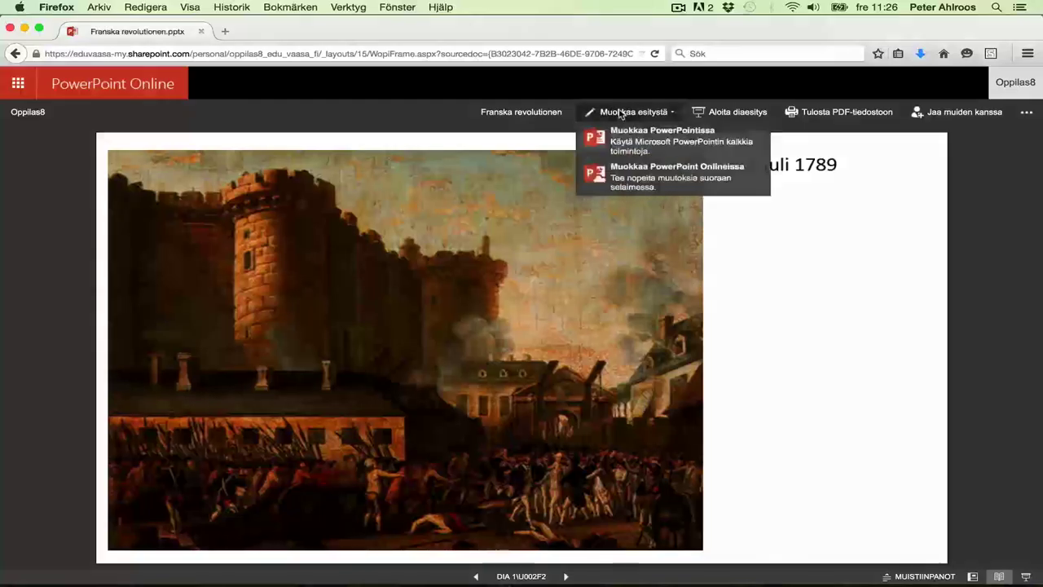
{"action": "left_click", "coordinate": [624, 184]}
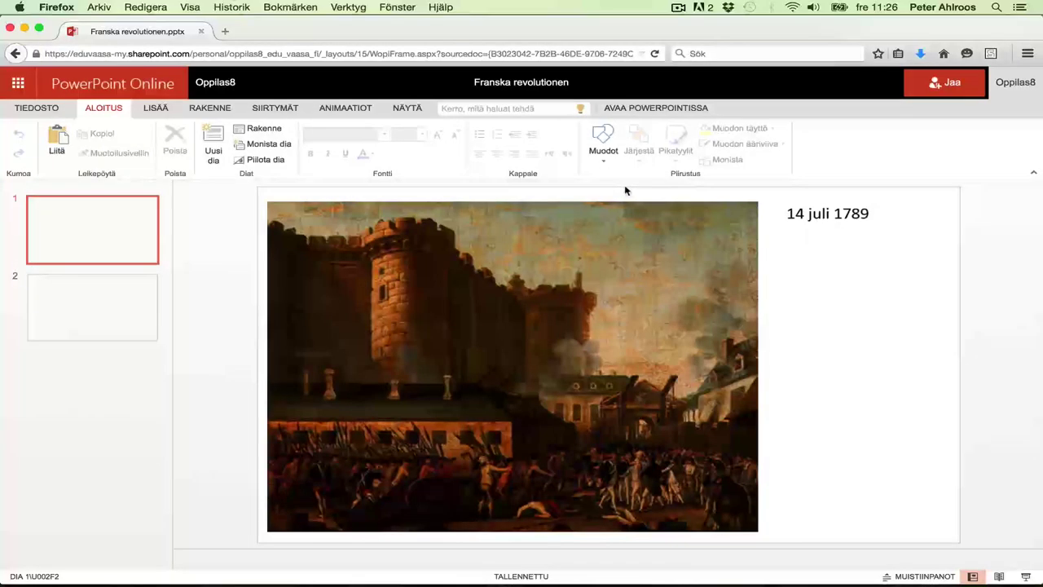
Write slide 1 notes '-nationaldag' and begin a second line '-sto'
{"action": "left_click", "coordinate": [218, 561]}
{"action": "type", "text": "-nationaldag"}
{"action": "key", "text": "Return"}
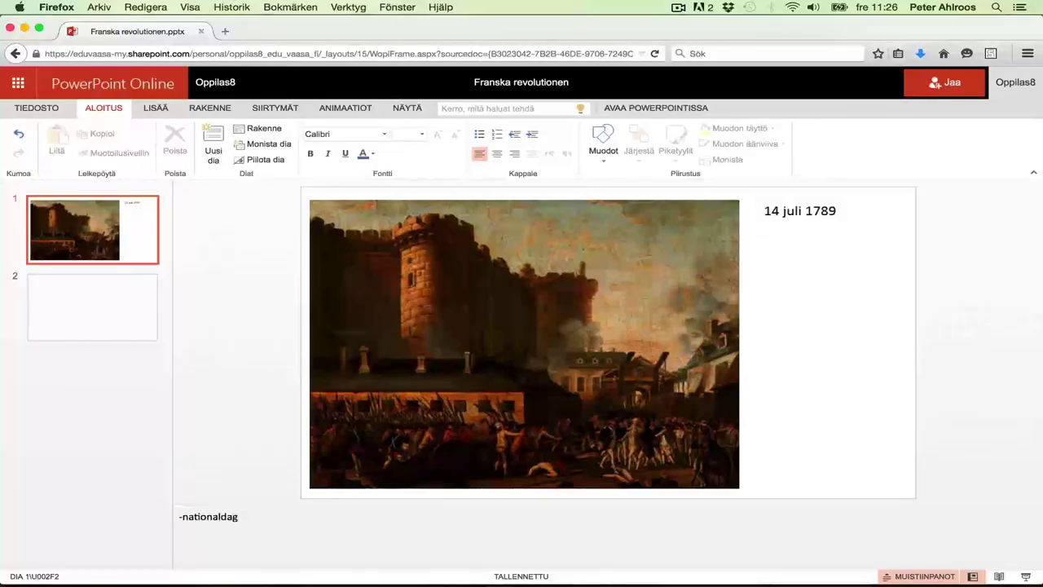
{"action": "type", "text": "-sto"}
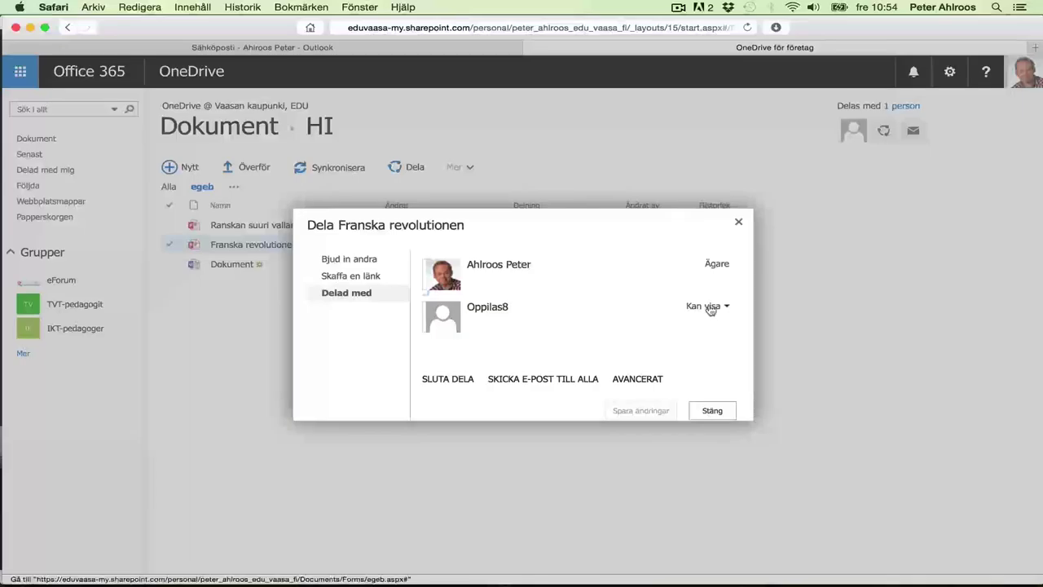
Change the student's Kan visa access on Franska revolutionen to Sluta dela
{"action": "left_click", "coordinate": [710, 309]}
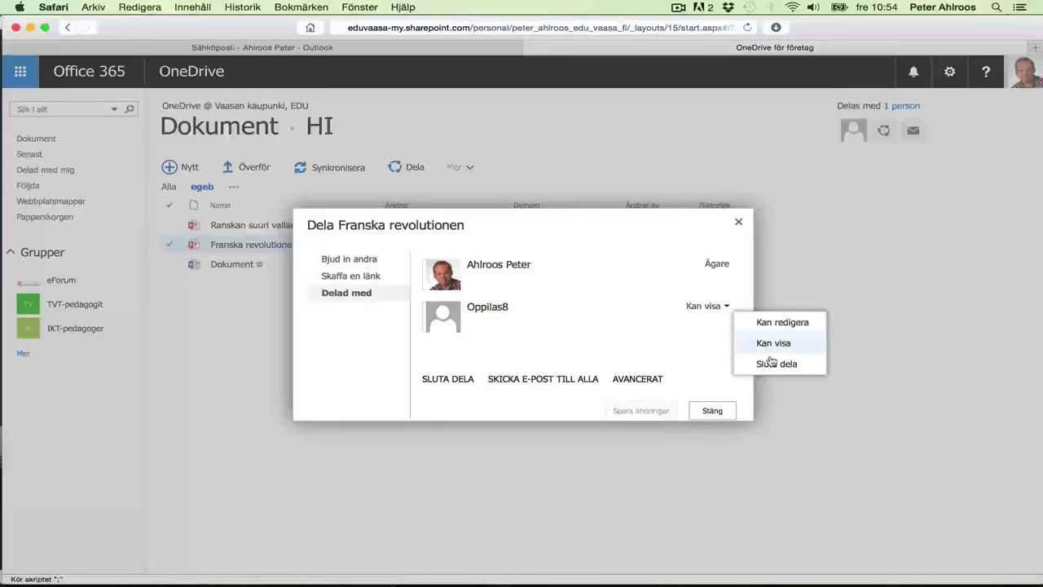
{"action": "left_click", "coordinate": [808, 365]}
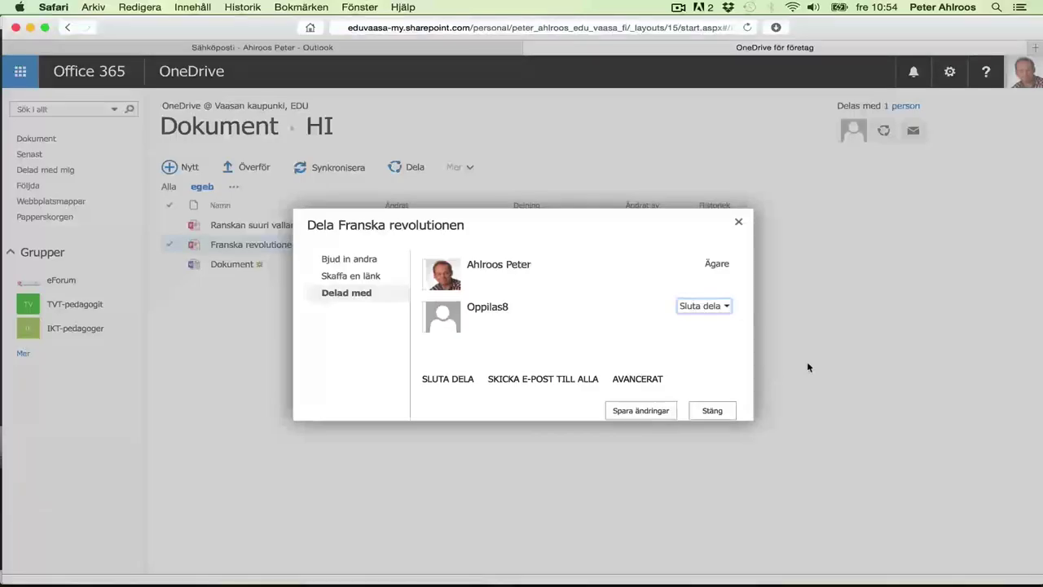